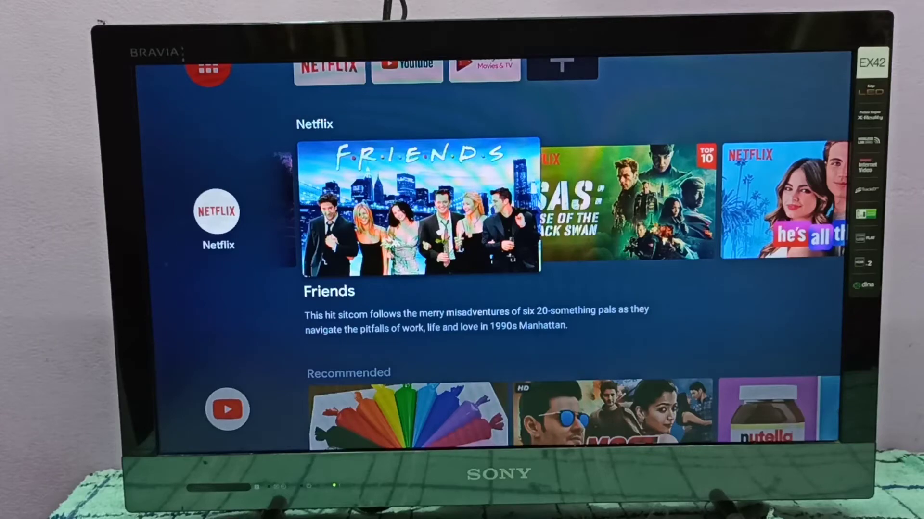
# Move from the Netflix row up to the settings gear on the home screen.
pyautogui.press('Right')
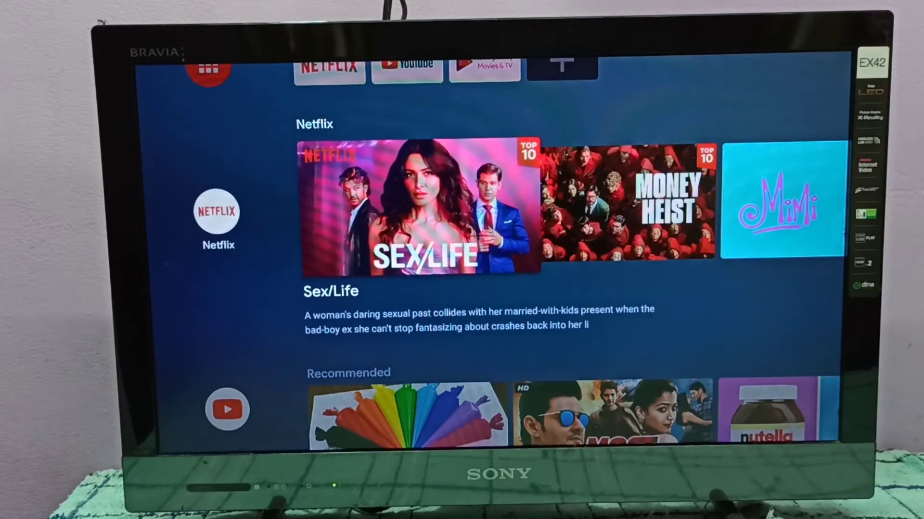
pyautogui.press('Up')
pyautogui.press('Up')
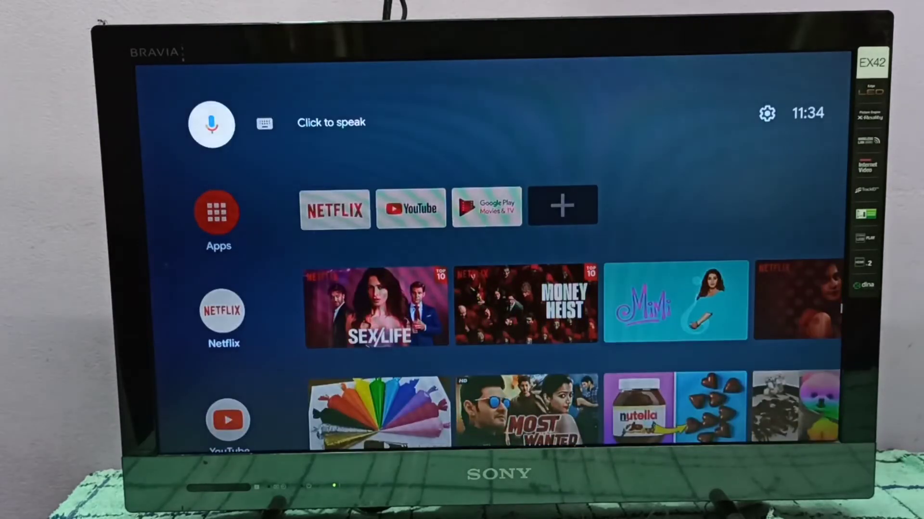
pyautogui.press('Right')
pyautogui.press('Right')
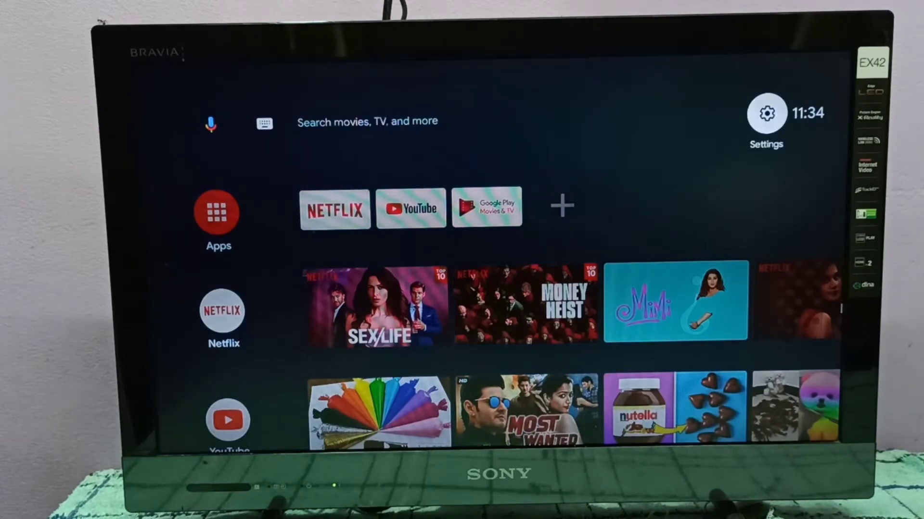
# Open the TV's Settings and enter Device Preferences.
pyautogui.press('Return')
pyautogui.press('Down')
pyautogui.press('Down')
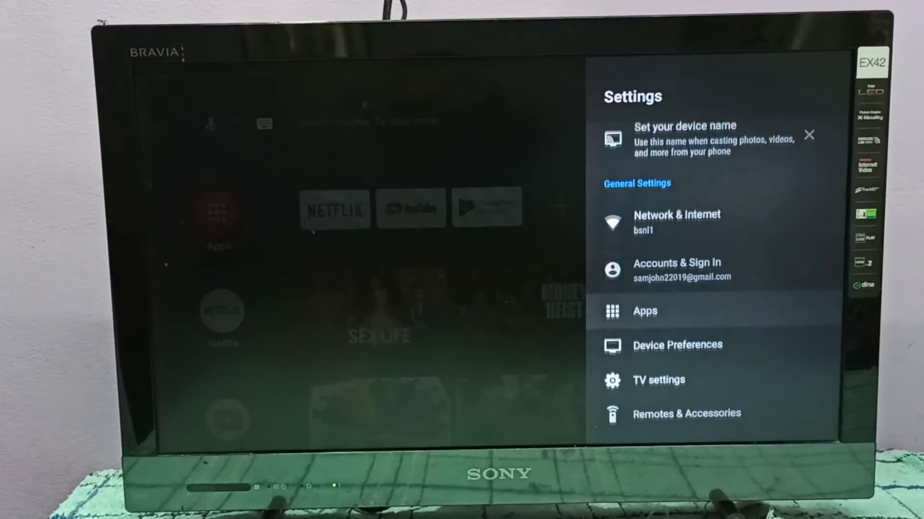
pyautogui.press('Down')
pyautogui.press('Down')
pyautogui.press('Down')
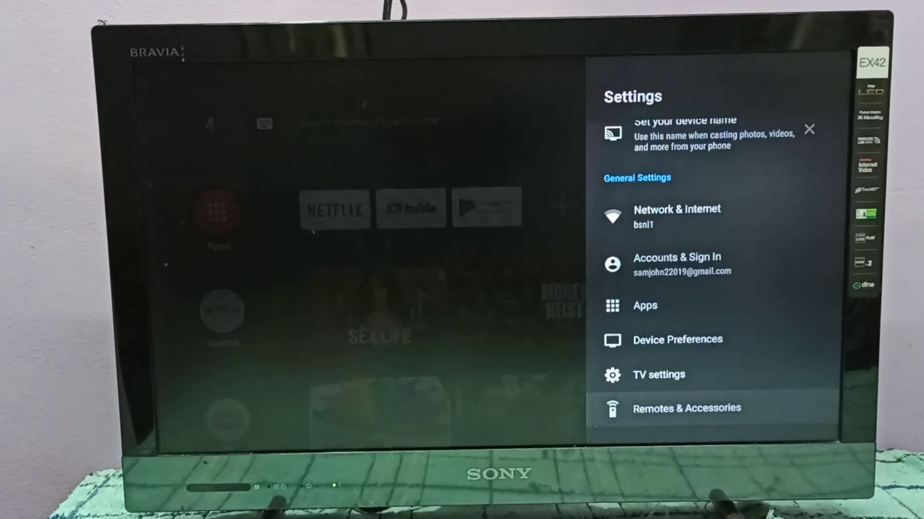
pyautogui.press('Up')
pyautogui.press('Up')
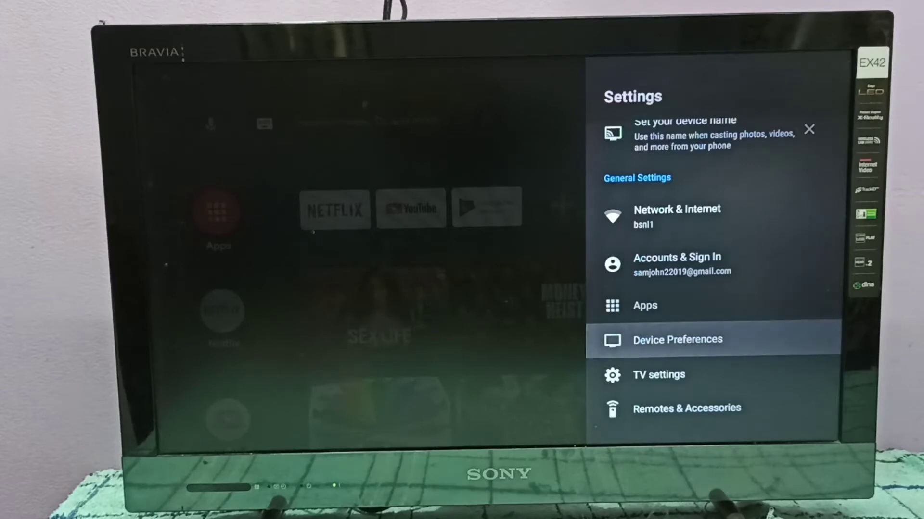
pyautogui.press('Return')
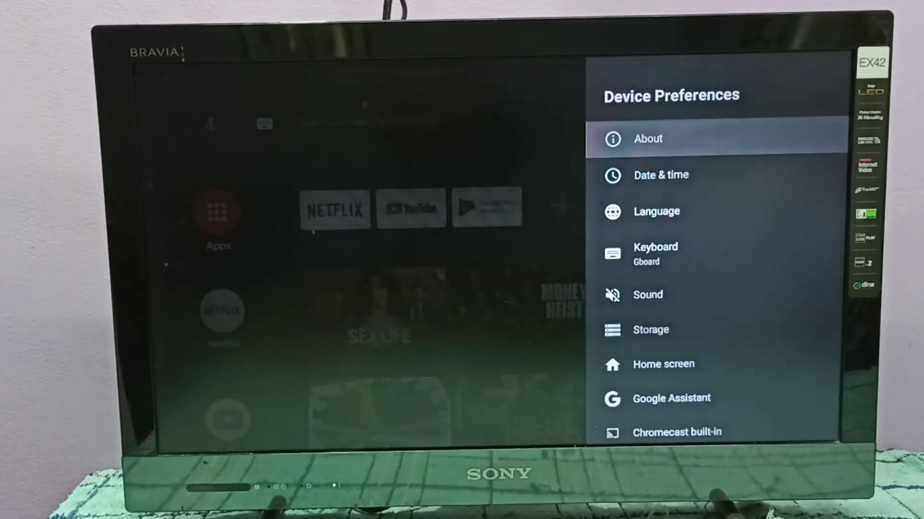
# In About, select Build repeatedly until 'You are now a developer!' appears.
pyautogui.press('Return')
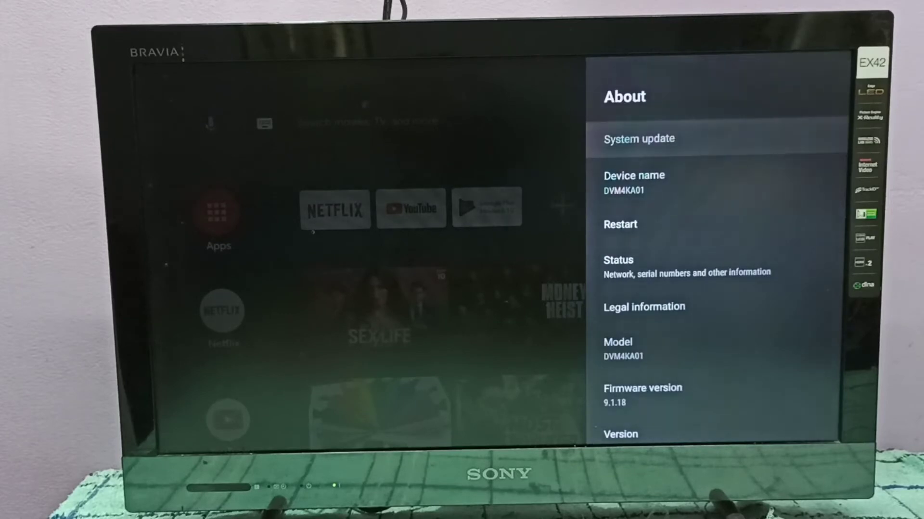
pyautogui.press('Down')
pyautogui.press('Down')
pyautogui.press('Down')
pyautogui.press('Down')
pyautogui.press('Down')
pyautogui.press('Down')
pyautogui.press('Down')
pyautogui.press('Down')
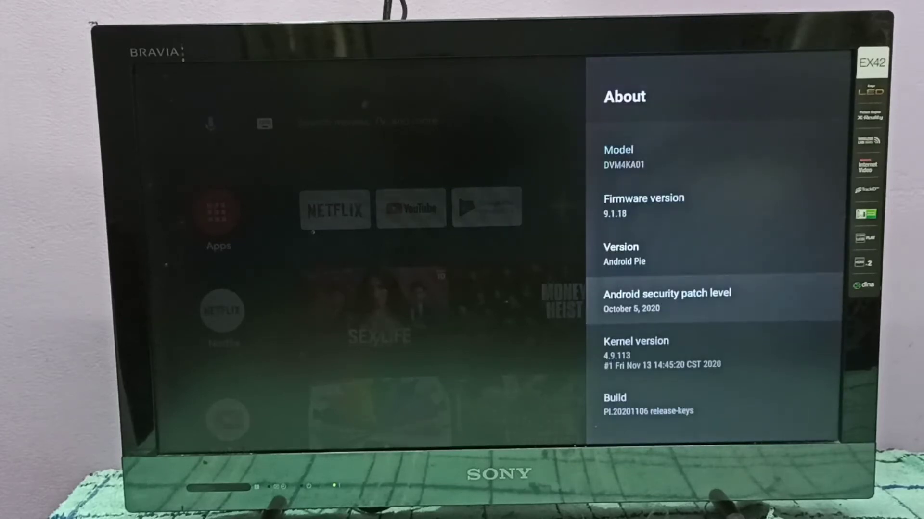
pyautogui.press('Down')
pyautogui.press('Down')
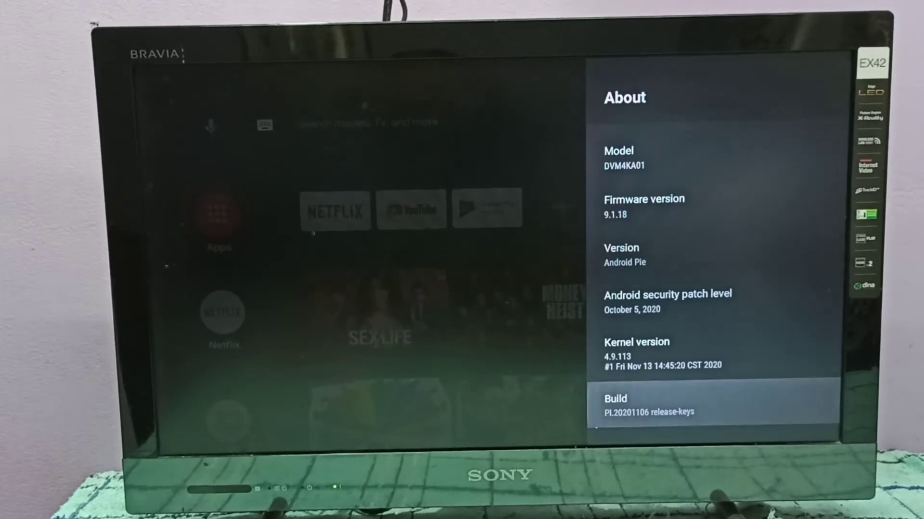
pyautogui.press('Return')
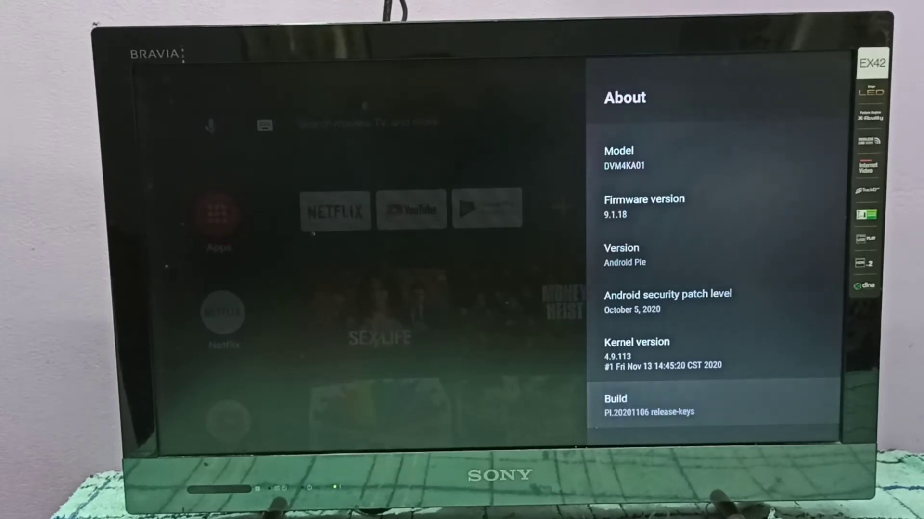
pyautogui.press('Return')
pyautogui.press('Return')
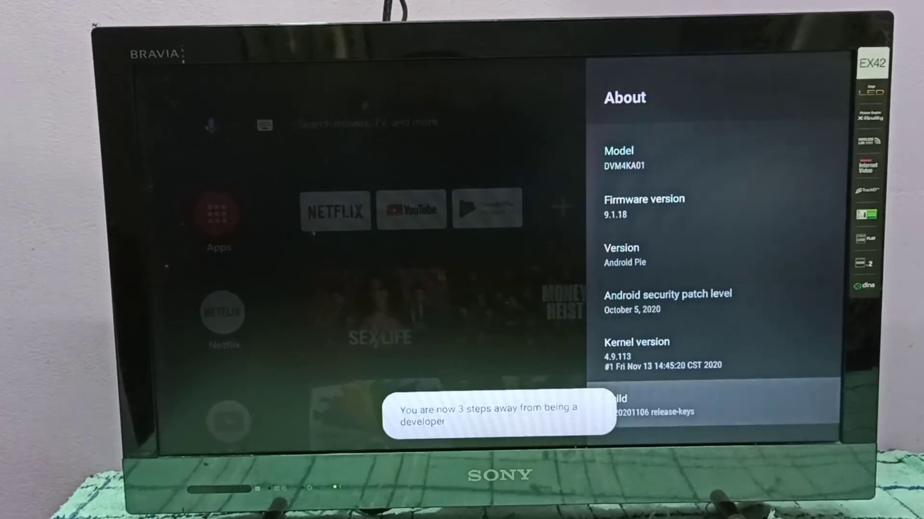
pyautogui.press('Return')
pyautogui.press('Return')
pyautogui.press('Return')
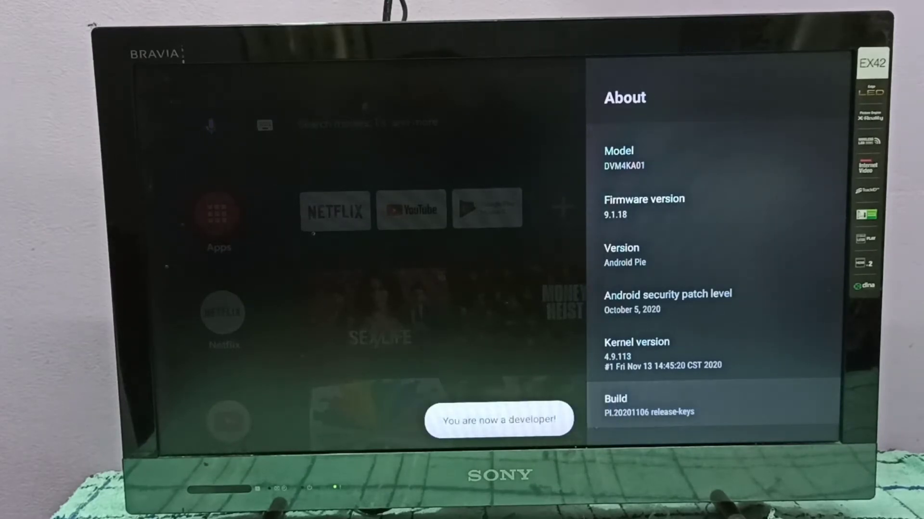
# Return to Device Preferences and open the new Developer options entry.
pyautogui.press('Escape')
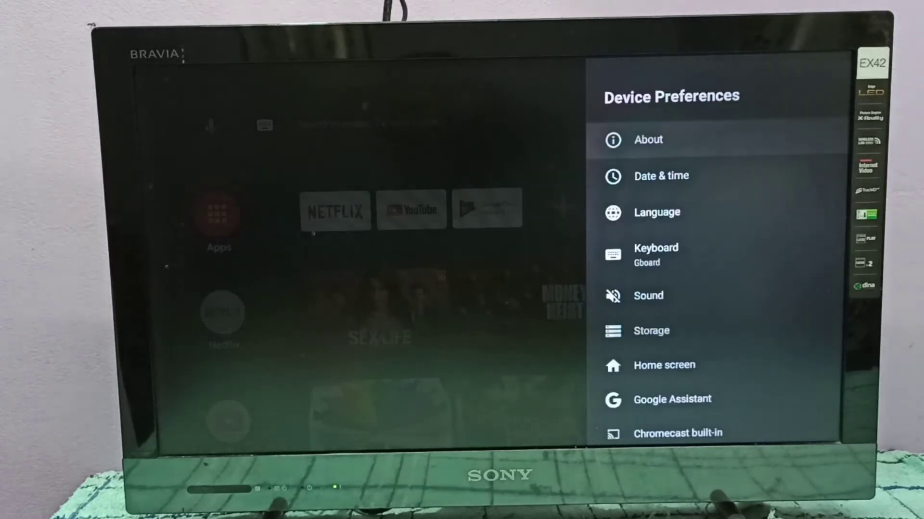
pyautogui.press('Down')
pyautogui.press('Down')
pyautogui.press('Down')
pyautogui.press('Down')
pyautogui.press('Down')
pyautogui.press('Down')
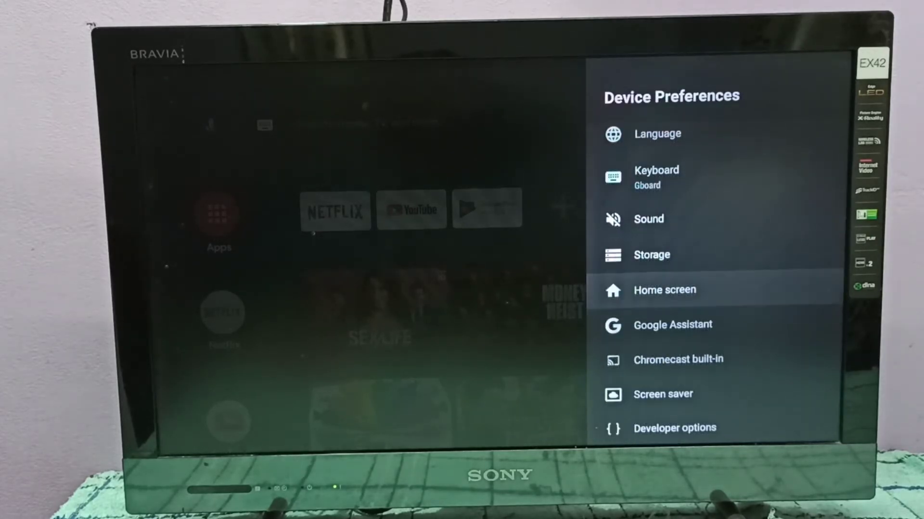
pyautogui.press('Down')
pyautogui.press('Down')
pyautogui.press('Down')
pyautogui.press('Down')
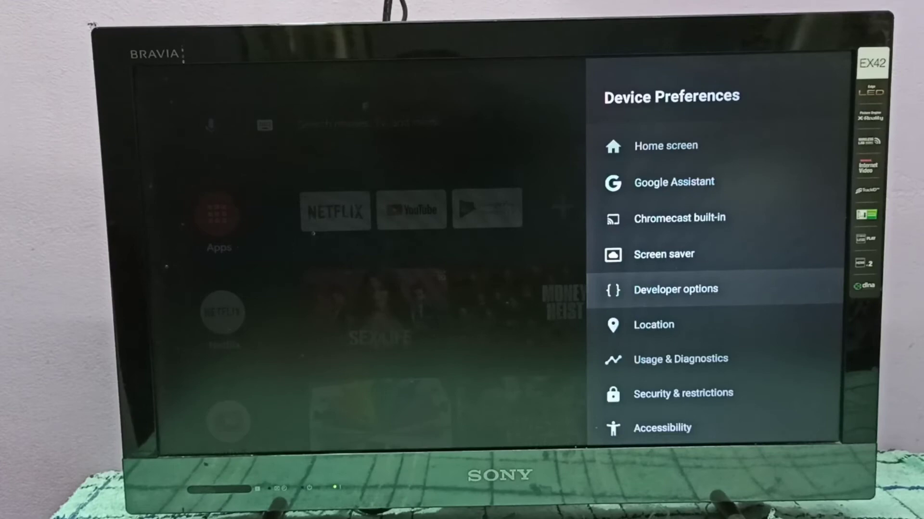
pyautogui.press('Return')
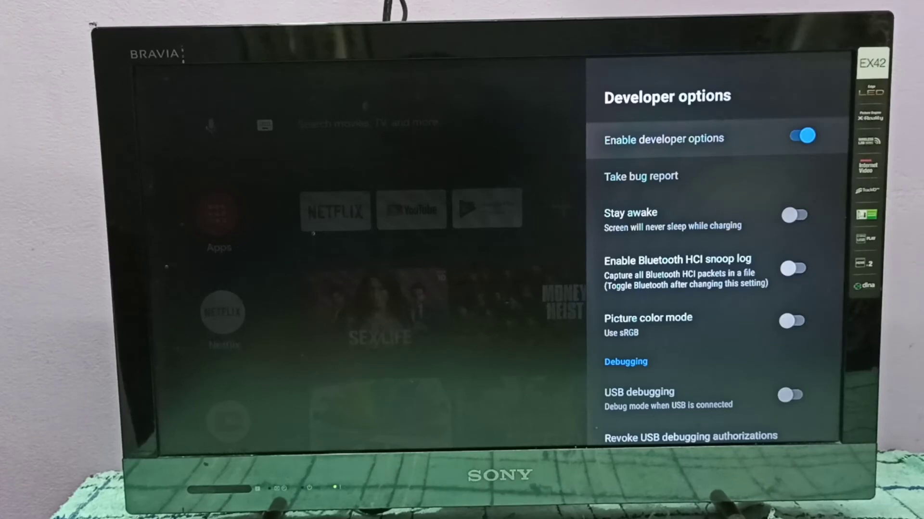
# Turn USB debugging on, allow it in the warning dialog, then switch it off.
pyautogui.press('Down')
pyautogui.press('Down')
pyautogui.press('Down')
pyautogui.press('Down')
pyautogui.press('Down')
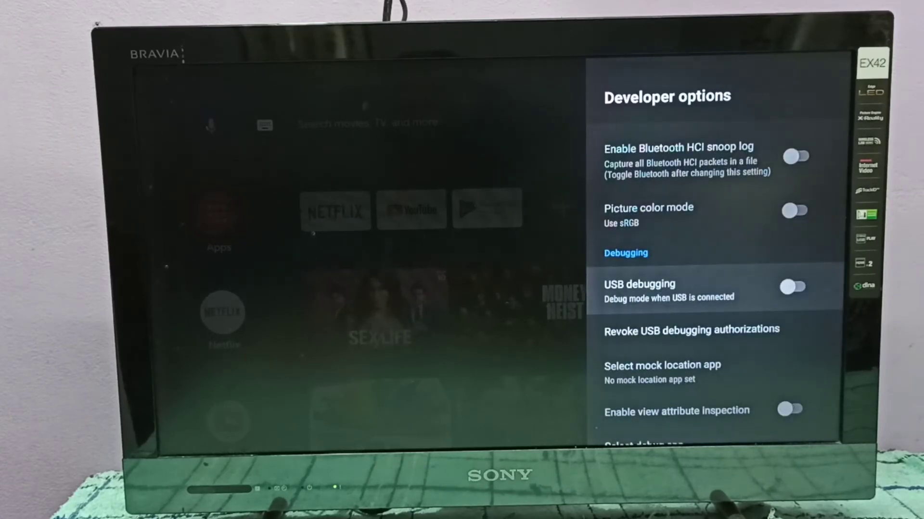
pyautogui.press('Return')
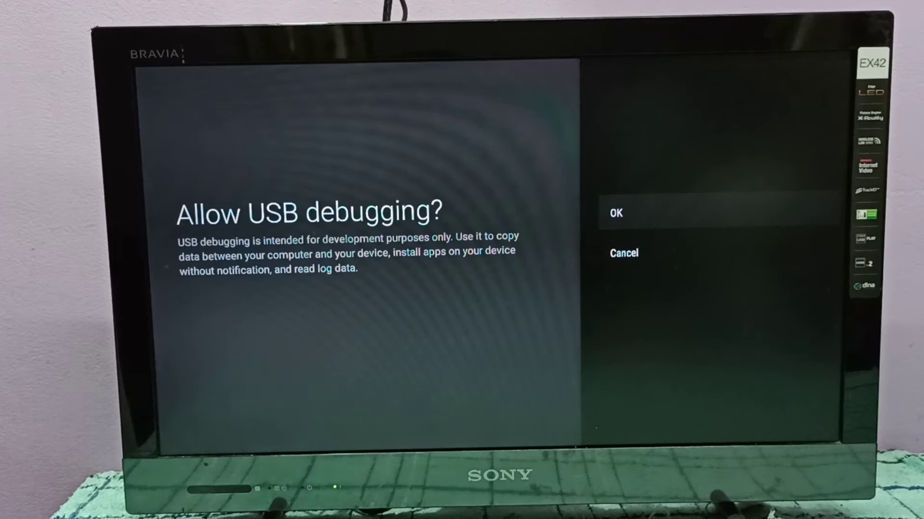
pyautogui.press('Return')
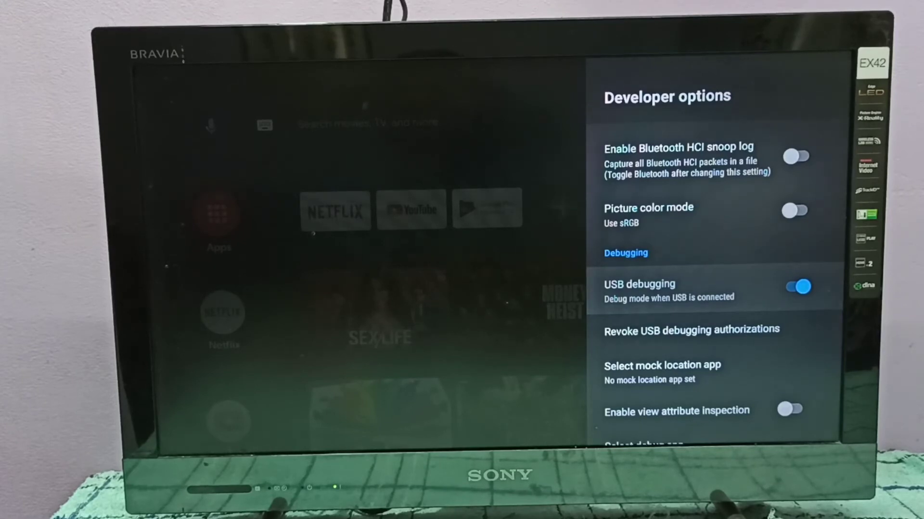
pyautogui.press('Return')
# Toggle off Enable developer options and go back to Device Preferences.
pyautogui.press('Up')
pyautogui.press('Up')
pyautogui.press('Up')
pyautogui.press('Up')
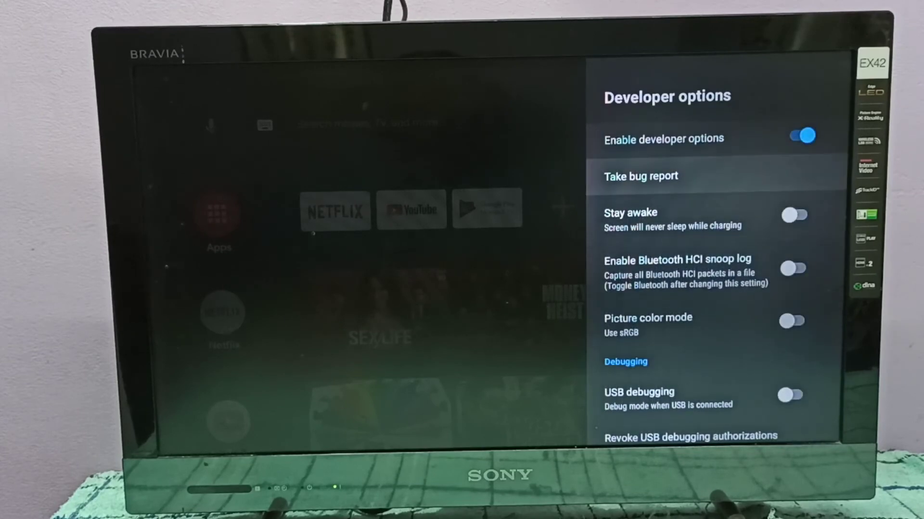
pyautogui.press('Up')
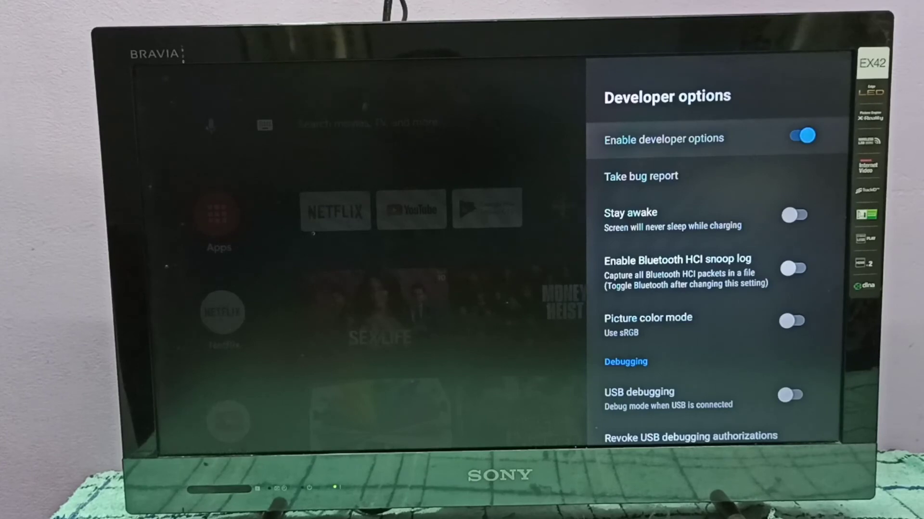
pyautogui.press('Return')
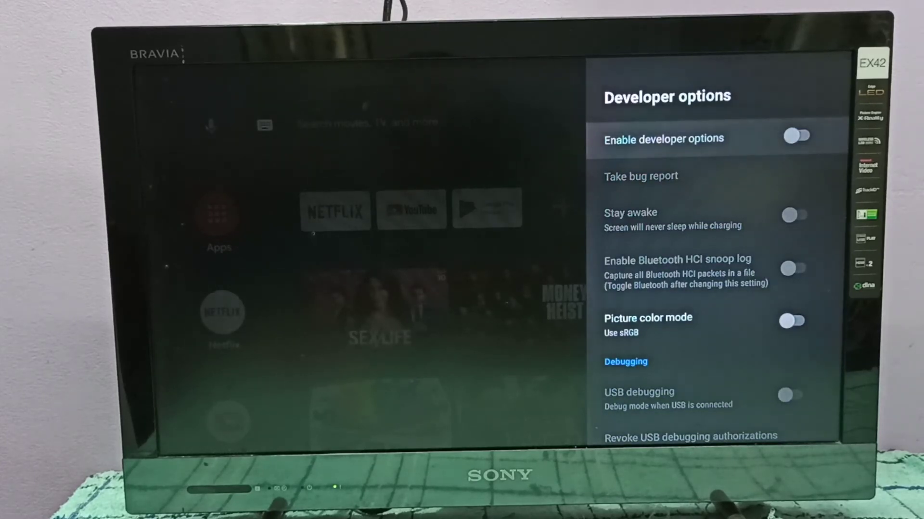
pyautogui.press('Escape')
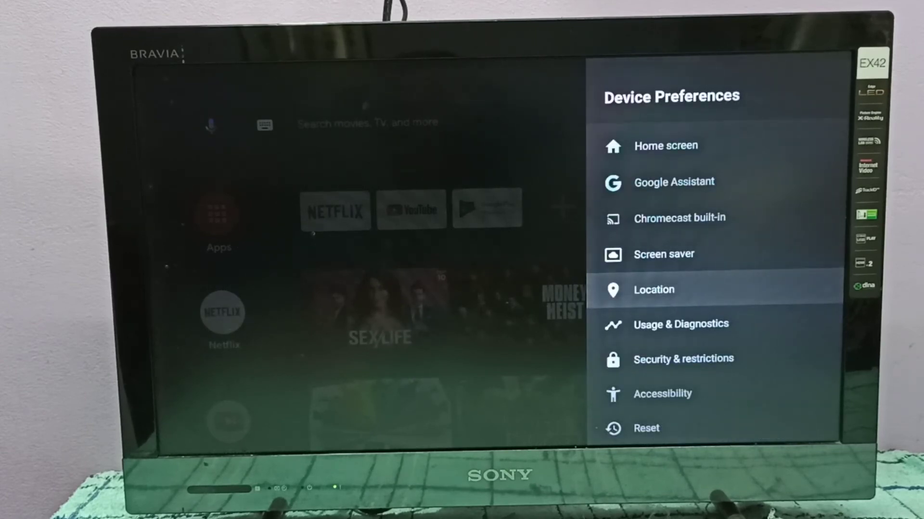
pyautogui.press('Down')
pyautogui.press('Down')
pyautogui.press('Down')
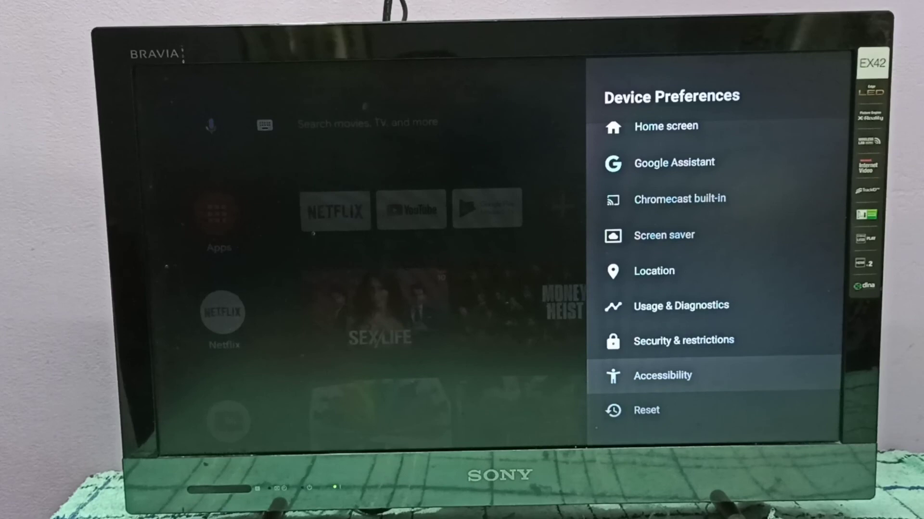
pyautogui.press('Up')
pyautogui.press('Up')
pyautogui.press('Up')
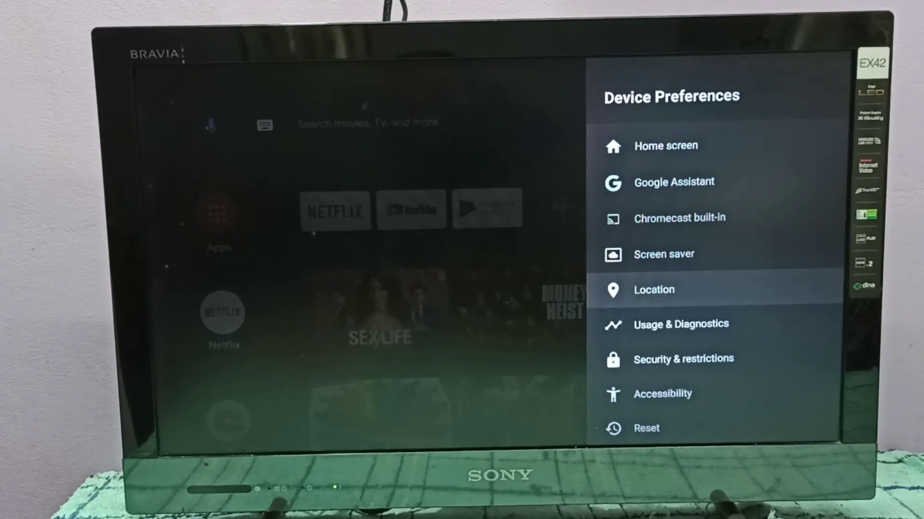